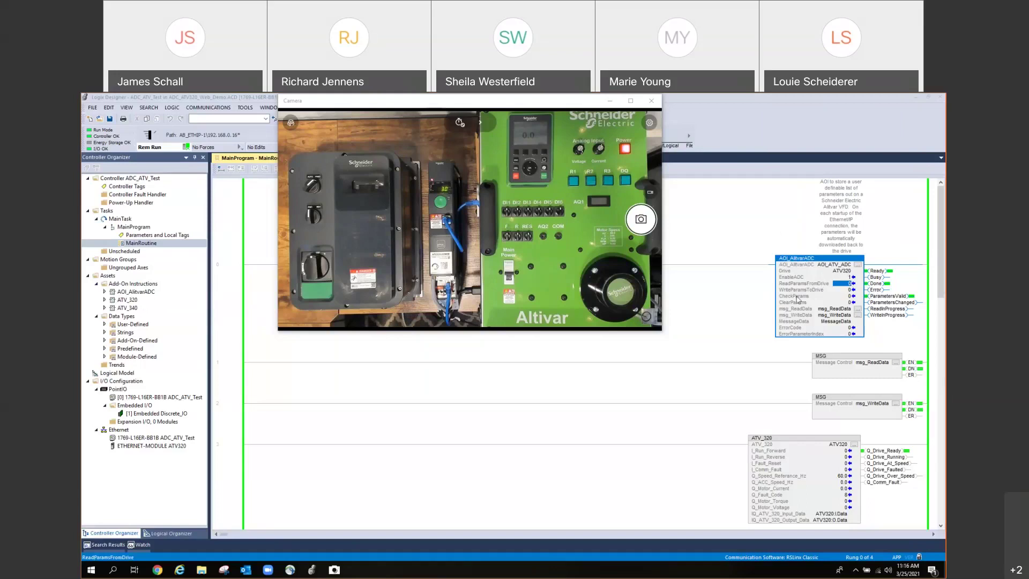
# Step: Pulse ReadParamsFromDrive to 1 and back to 0 to read the ATV320 drive parameters
pyautogui.click(876, 284)
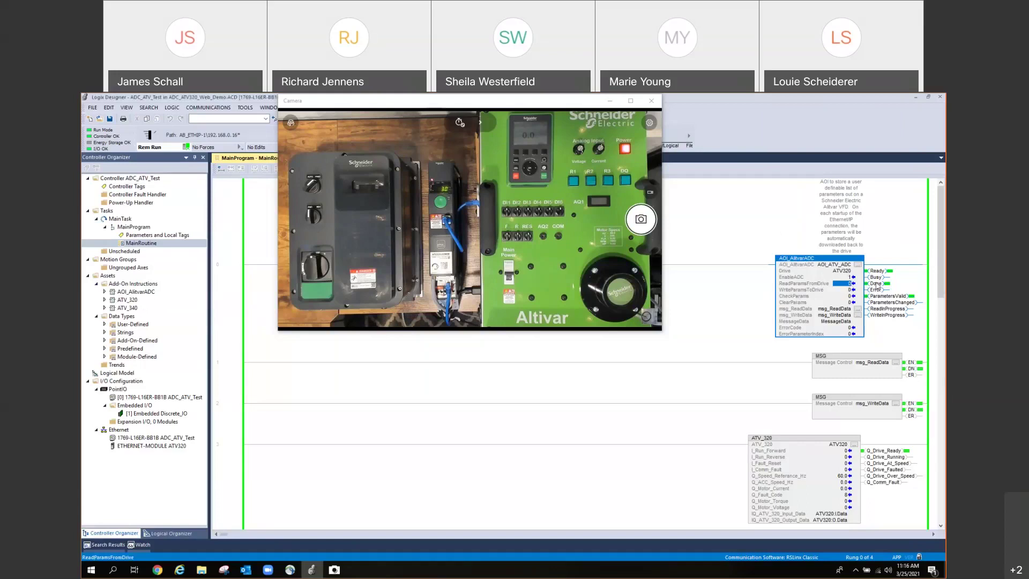
pyautogui.write('1')
pyautogui.press('Return')
pyautogui.press('Up')
pyautogui.write('0')
pyautogui.press('Return')
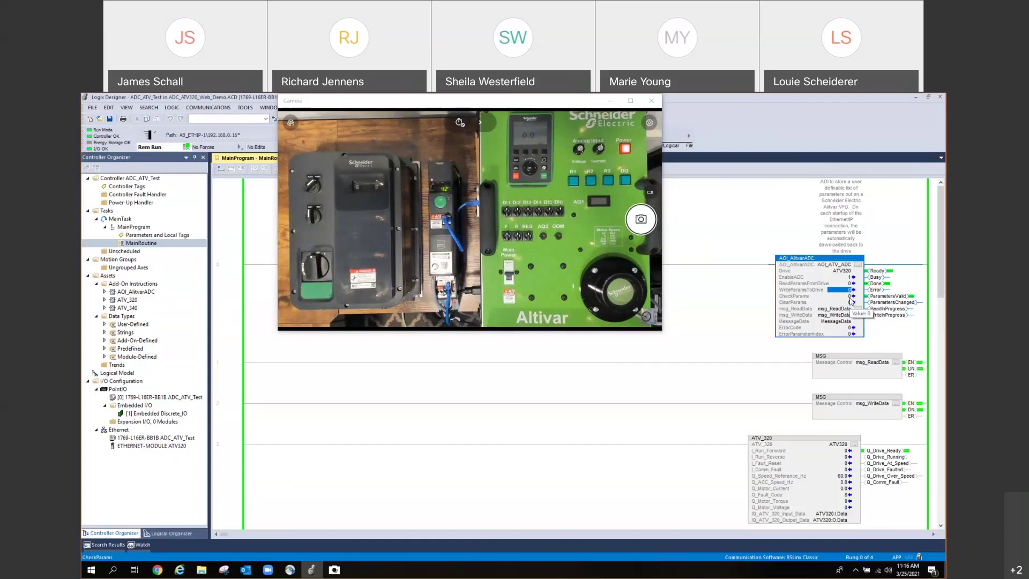
# Step: Select the ClearParams, CheckParams and WriteParamsToDrive operands of the AOI_AltivarADC block
pyautogui.click(851, 302)
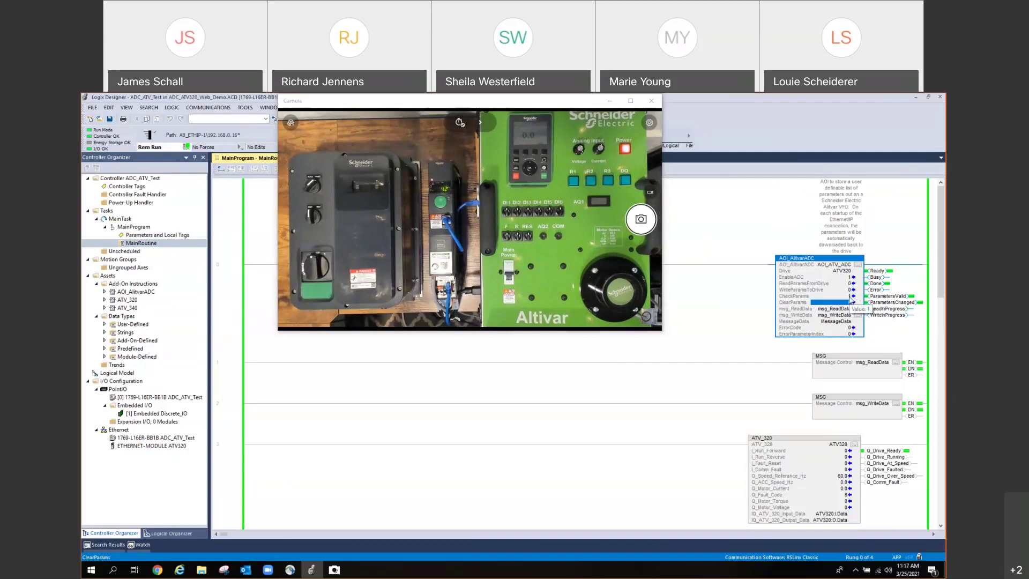
pyautogui.press('Up')
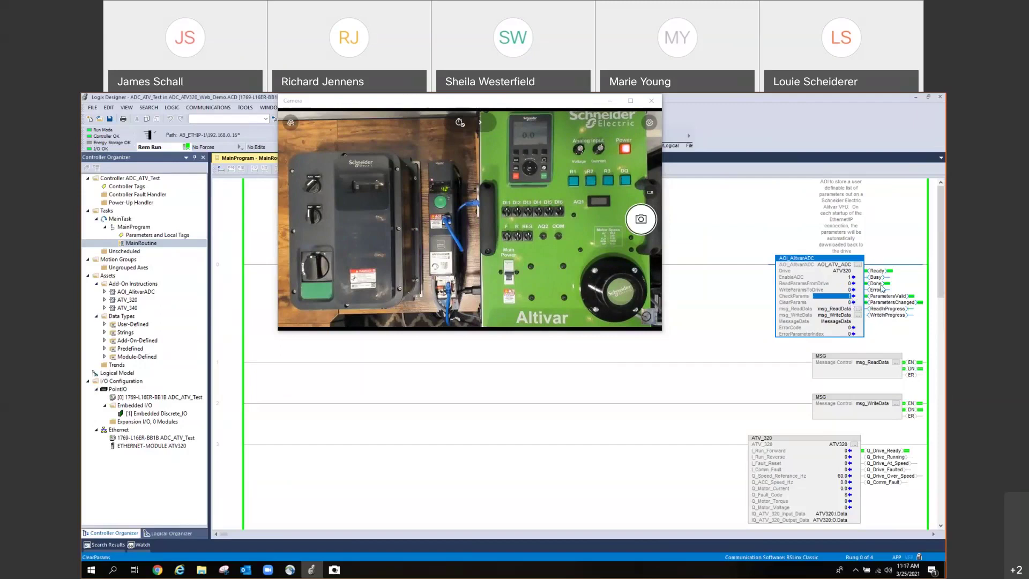
pyautogui.press('Down')
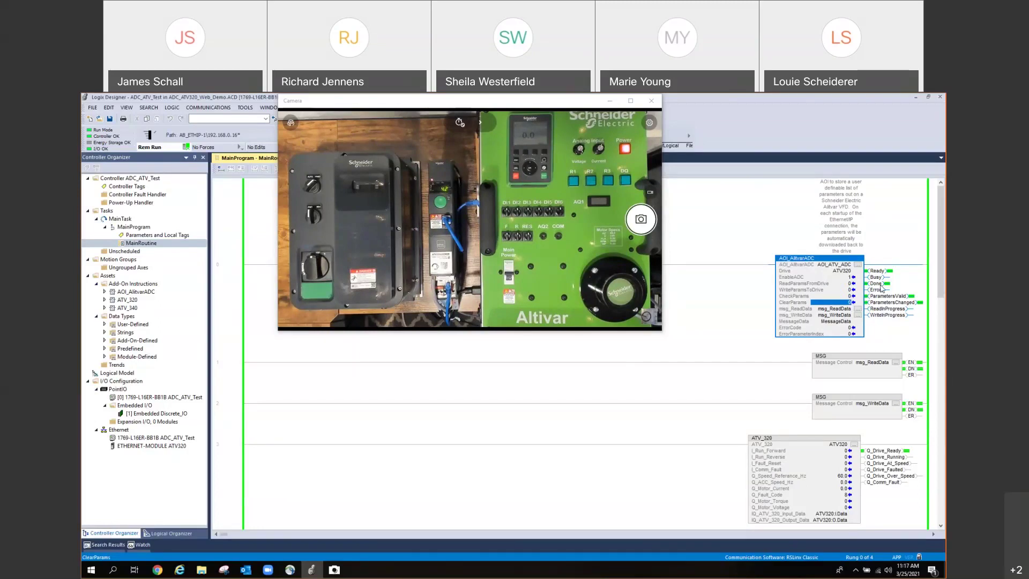
pyautogui.click(849, 290)
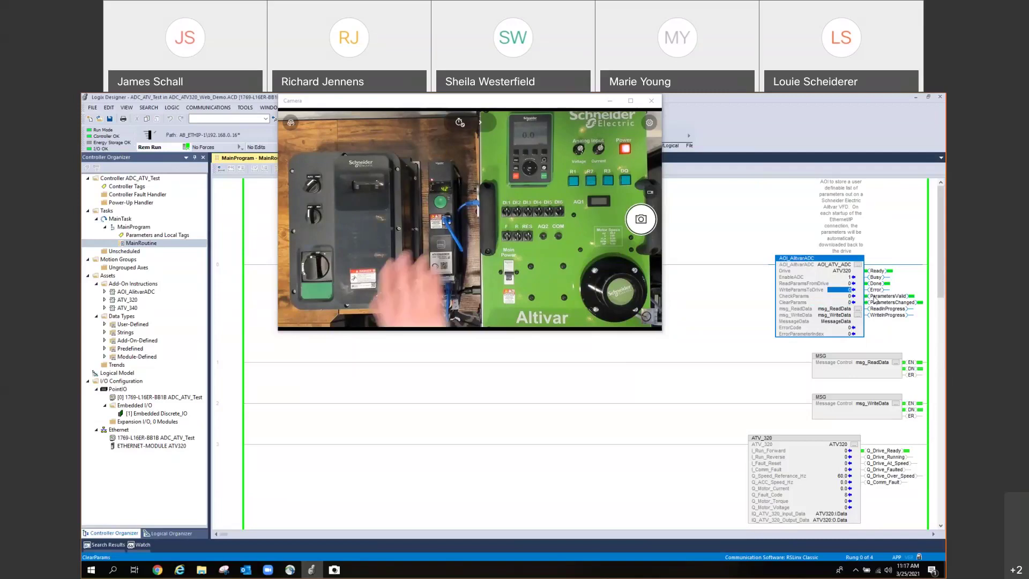
pyautogui.press('Down')
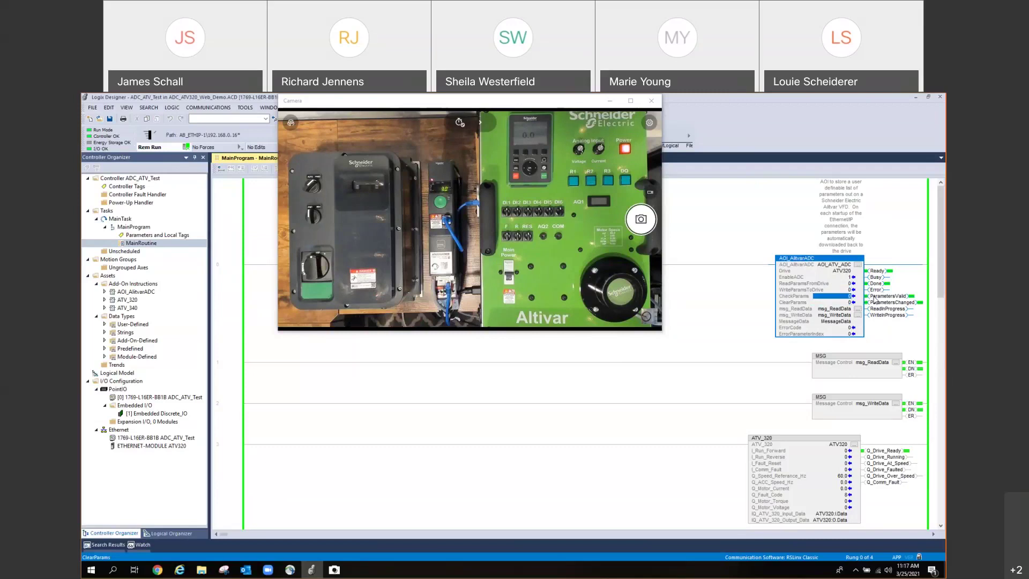
pyautogui.press('Up')
pyautogui.press('Down')
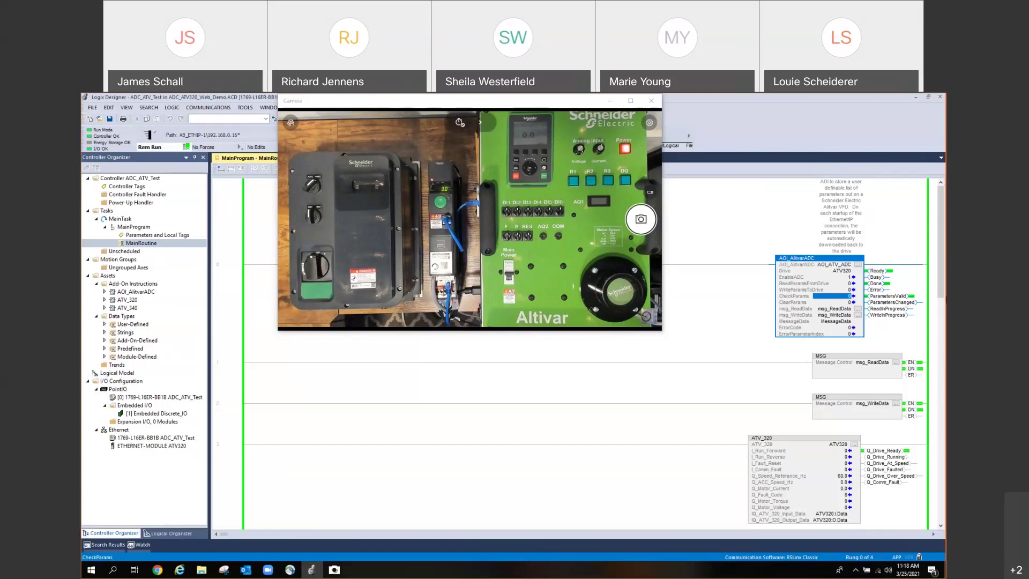
pyautogui.scroll(-1, 717, 367)
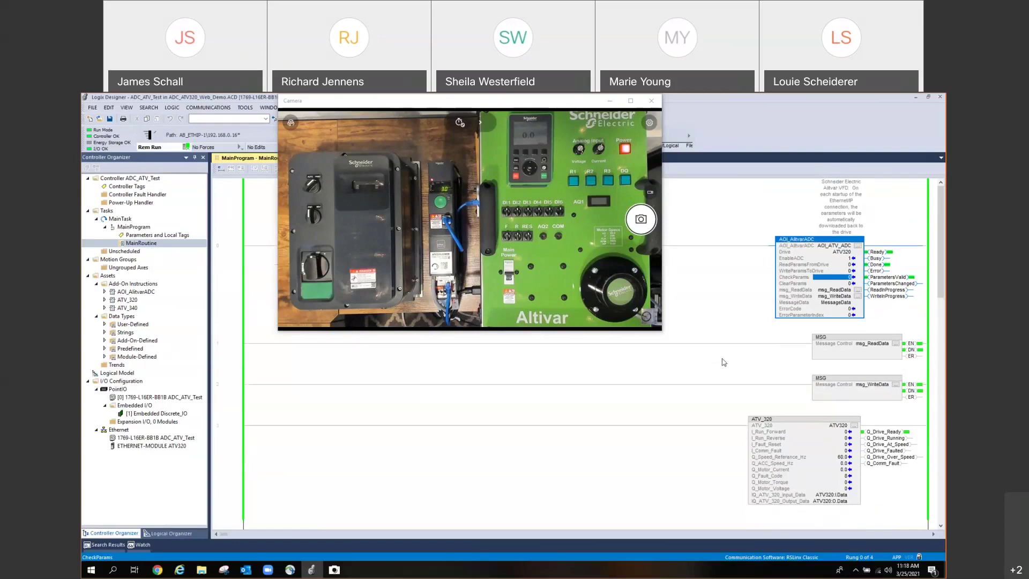
pyautogui.scroll(-1, 731, 400)
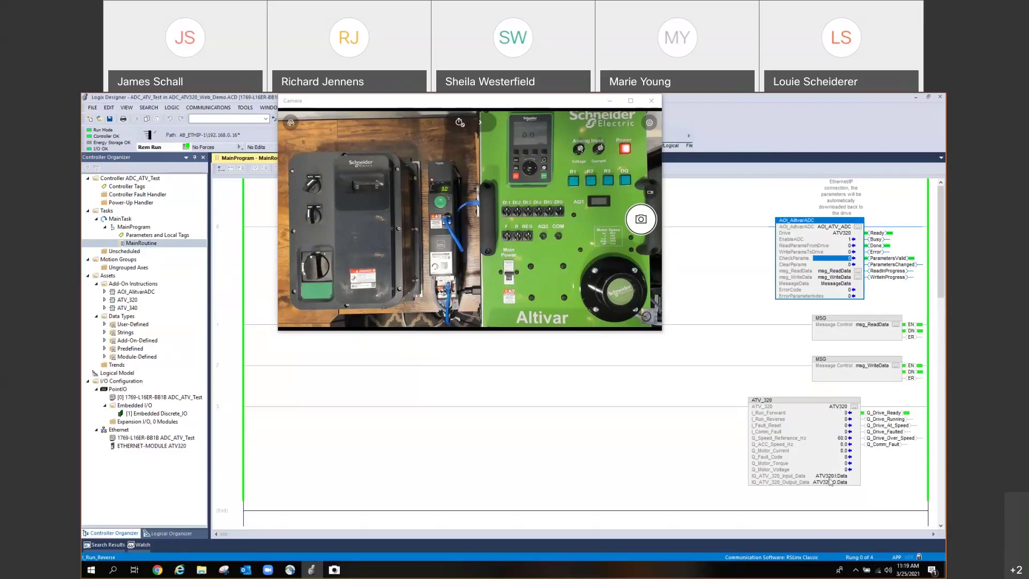
pyautogui.moveTo(120, 451)
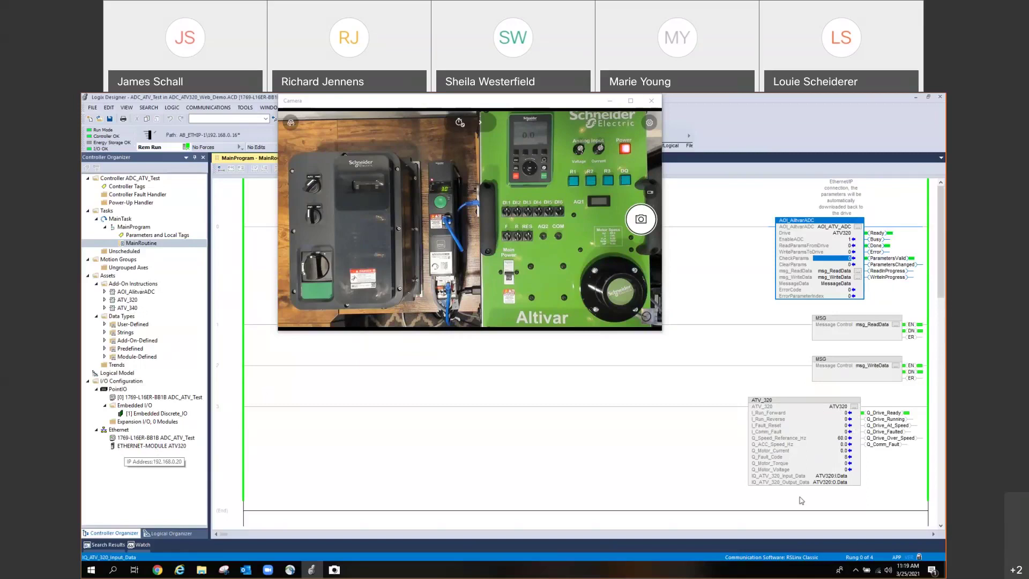
# Step: Set I_Run_Forward to 1 to start the ATV_320 drive
pyautogui.click(848, 414)
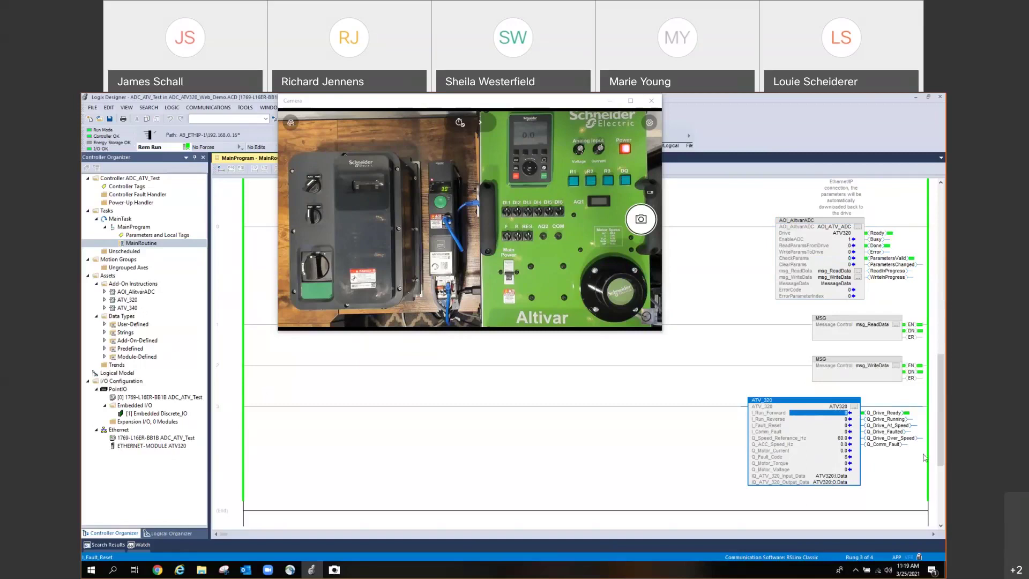
pyautogui.write('1')
pyautogui.press('Return')
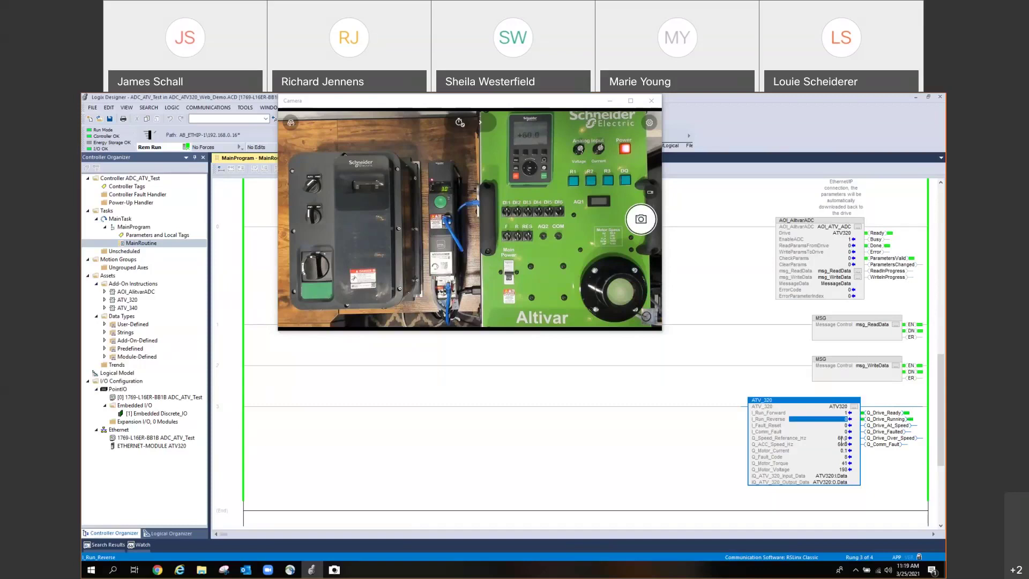
# Step: Change Q_Speed_Referance_Hz to 44.3 Hz
pyautogui.click(843, 440)
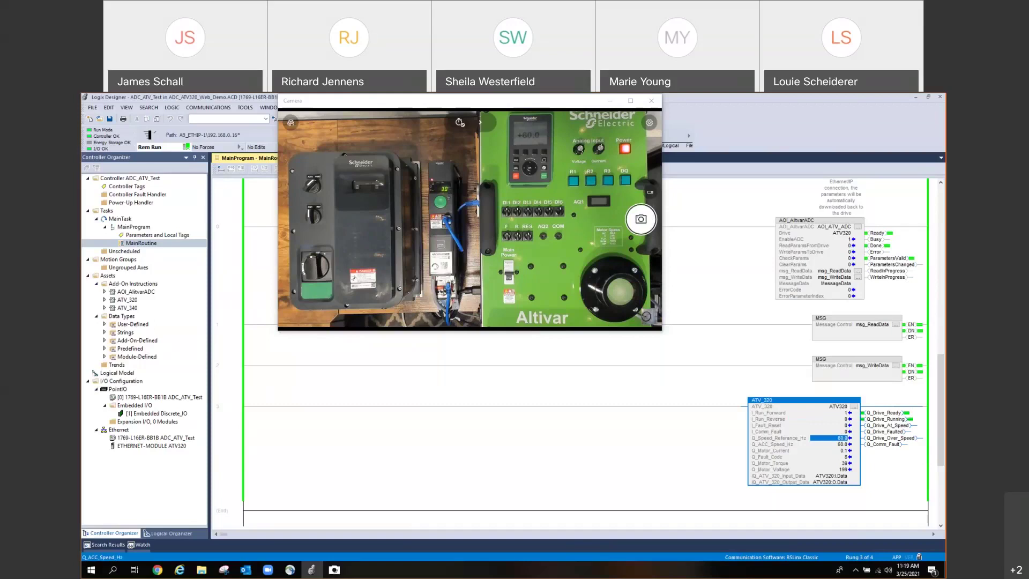
pyautogui.write('44')
pyautogui.write('.3')
pyautogui.press('Return')
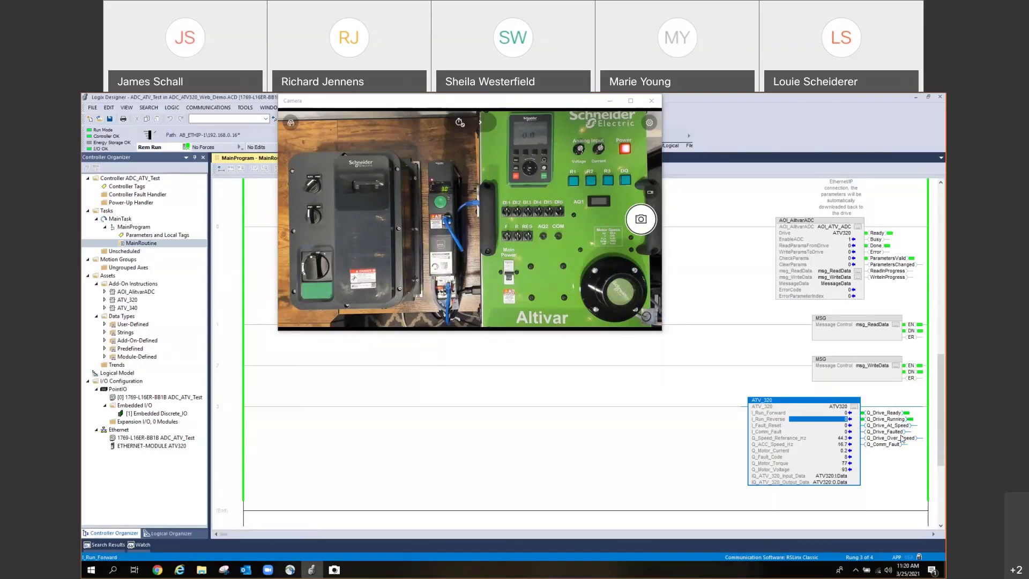
# Step: Set I_Run_Reverse to 1, then read Q_Motor_Current and Q_Motor_Voltage values
pyautogui.write('1')
pyautogui.press('Return')
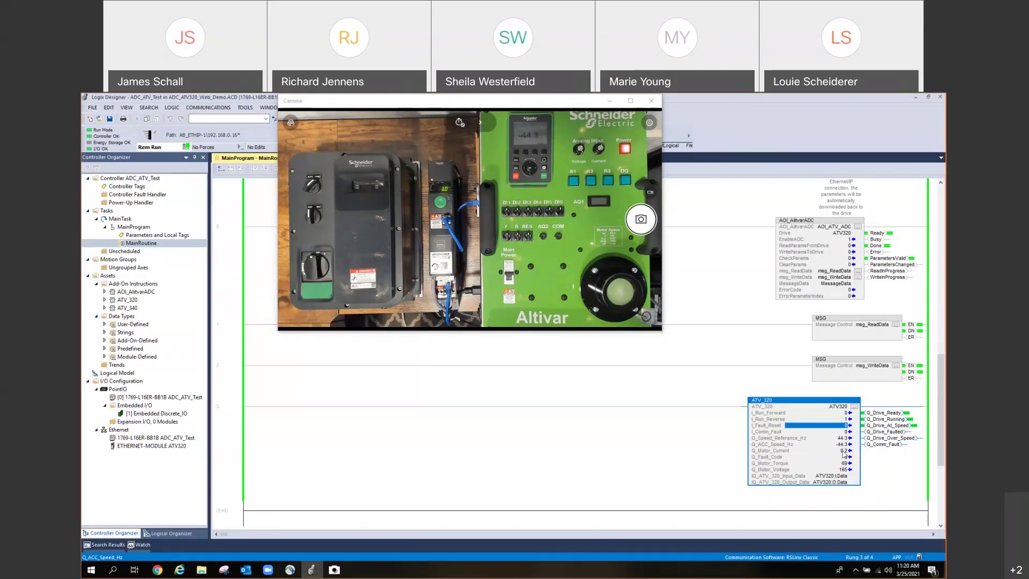
pyautogui.moveTo(843, 451)
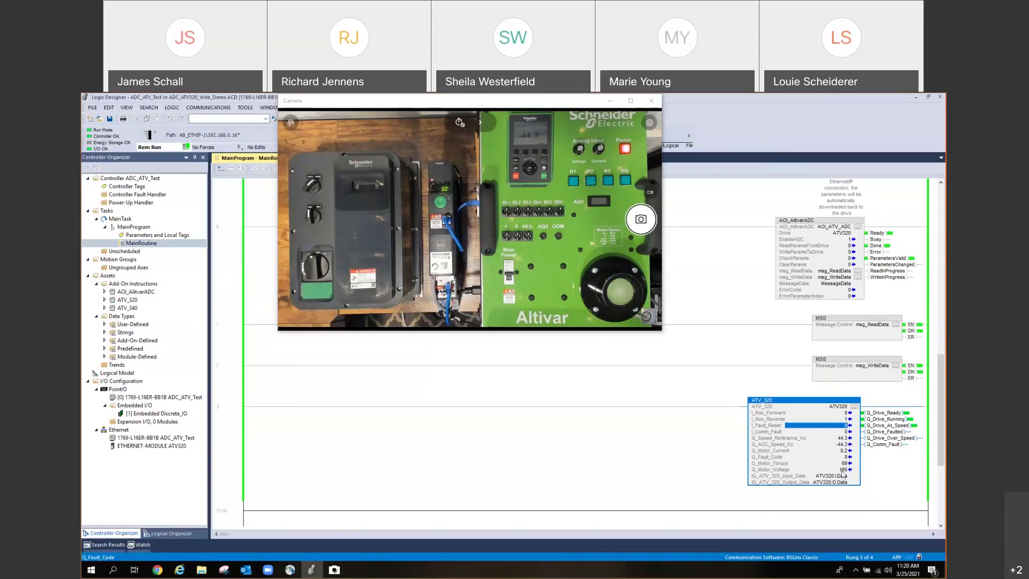
pyautogui.moveTo(843, 473)
# Step: Set I_Fault_Reset to 1 to clear the drive fault
pyautogui.click(849, 424)
pyautogui.press('Up')
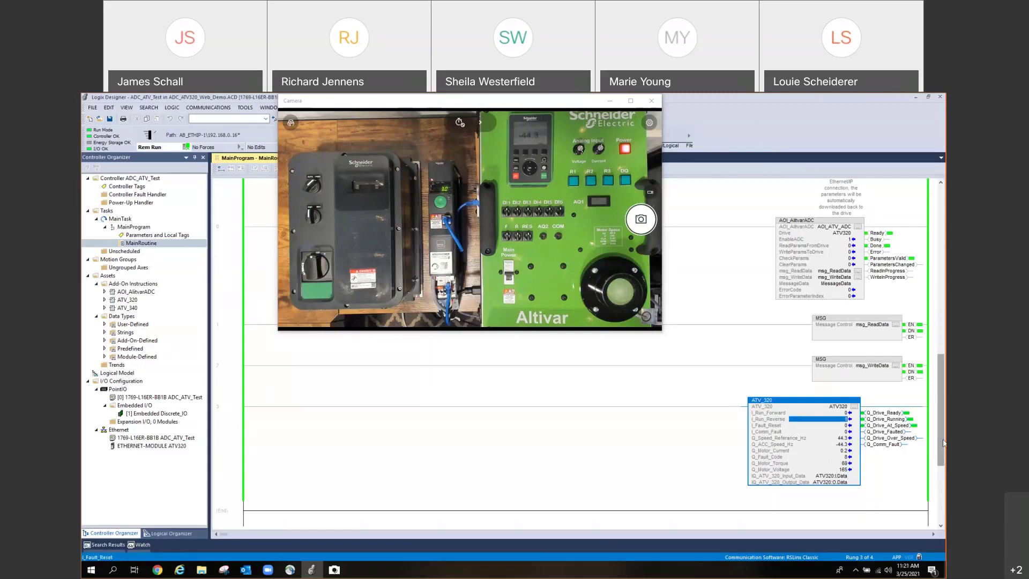
pyautogui.press('Down')
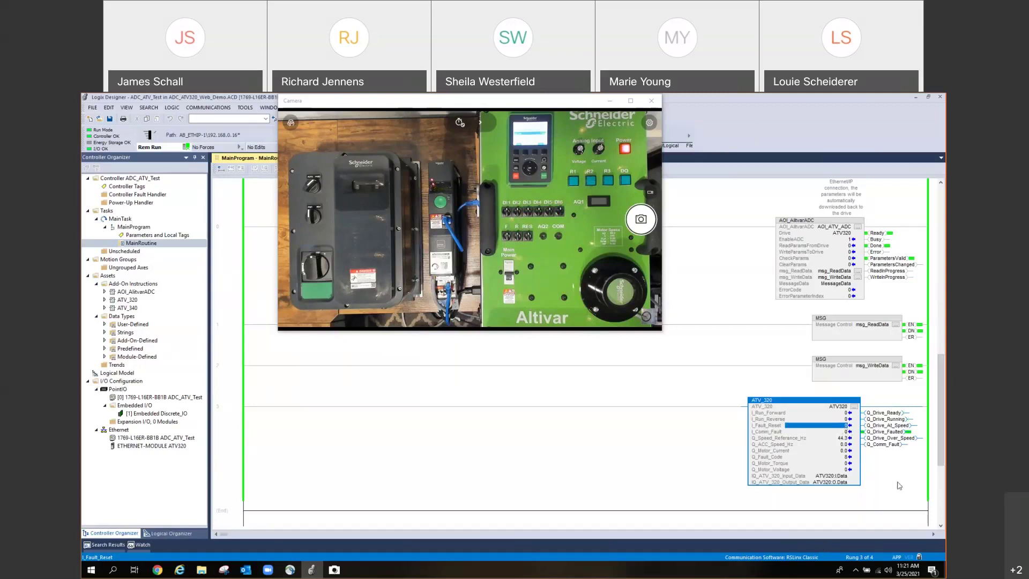
pyautogui.write('1')
pyautogui.press('Return')
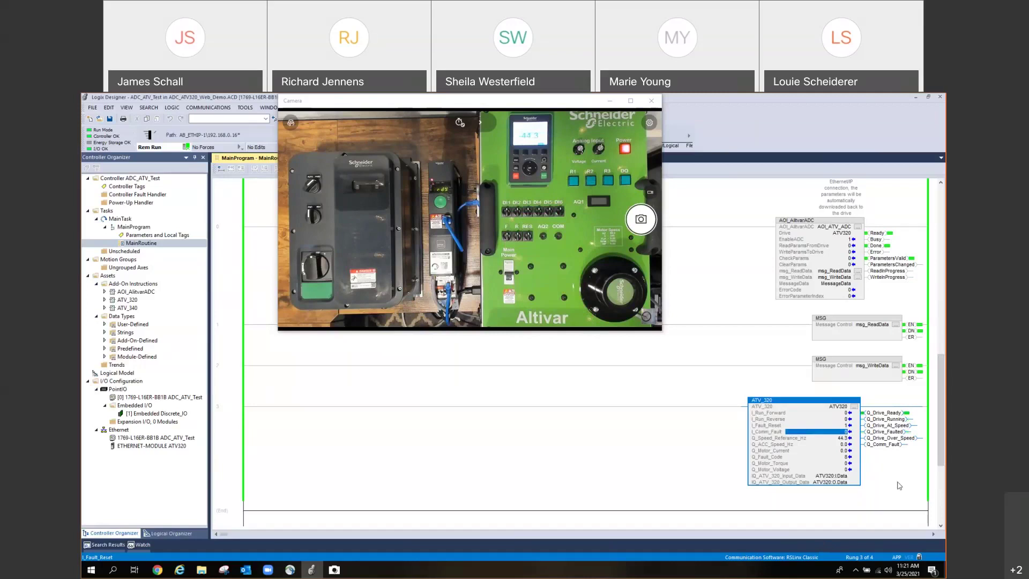
# Step: Set I_Run_Forward to 1 to restart the drive forward
pyautogui.press('Up')
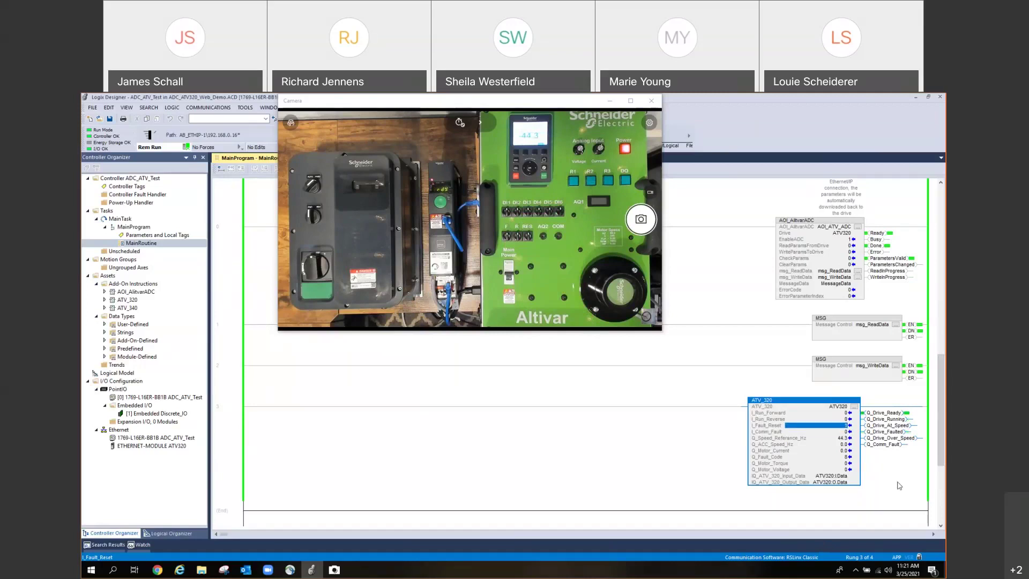
pyautogui.press('Up')
pyautogui.press('Up')
pyautogui.write('1')
pyautogui.press('Return')
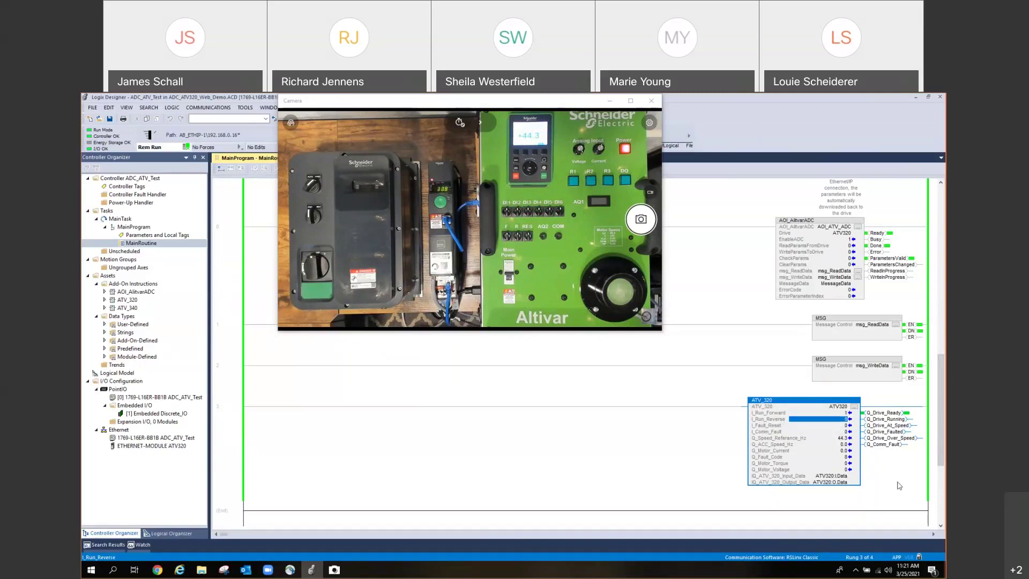